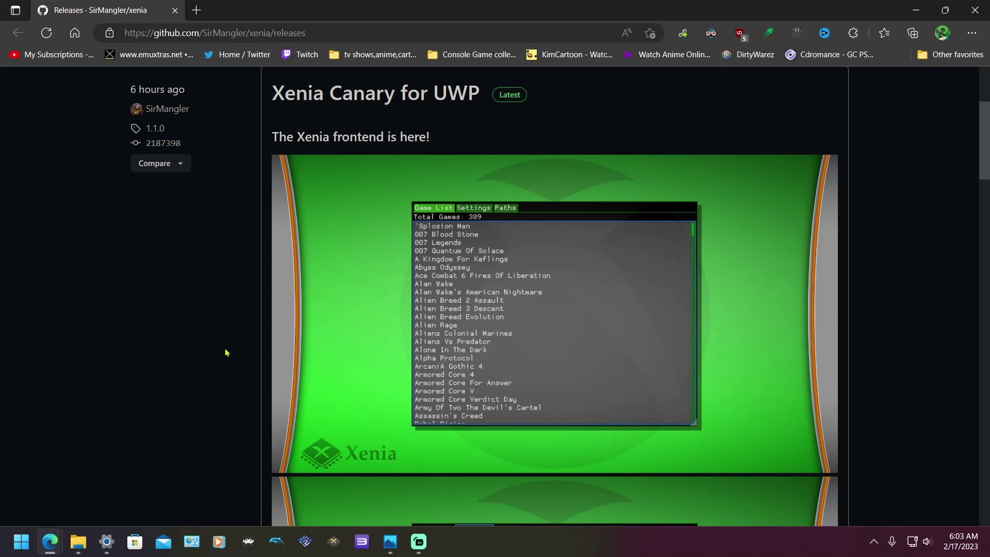
Step: Examine the frontend screenshots of the game list and settings on the Xenia Canary for UWP 1.1.0 release page
{"action": "scroll", "coordinate": [227, 353], "scroll_direction": "up", "scroll_amount": 1}
{"action": "scroll", "coordinate": [226, 351], "scroll_direction": "down", "scroll_amount": 1}
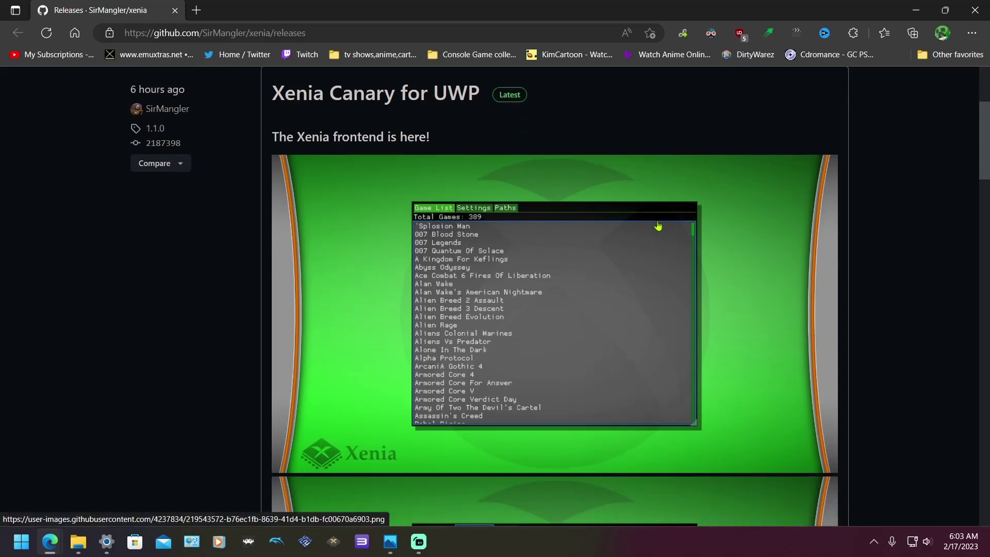
{"action": "scroll", "coordinate": [658, 226], "scroll_direction": "down", "scroll_amount": 4}
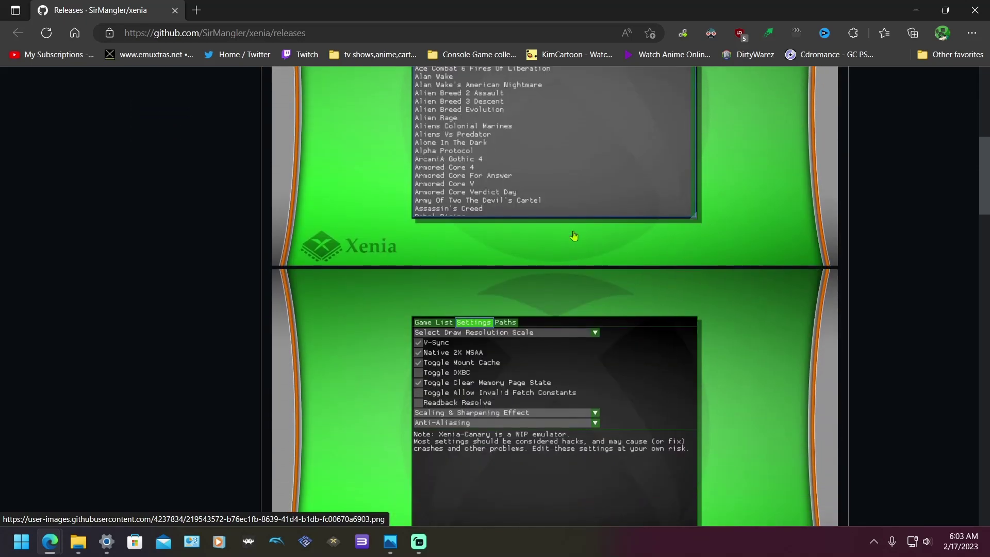
{"action": "scroll", "coordinate": [571, 236], "scroll_direction": "down", "scroll_amount": 1}
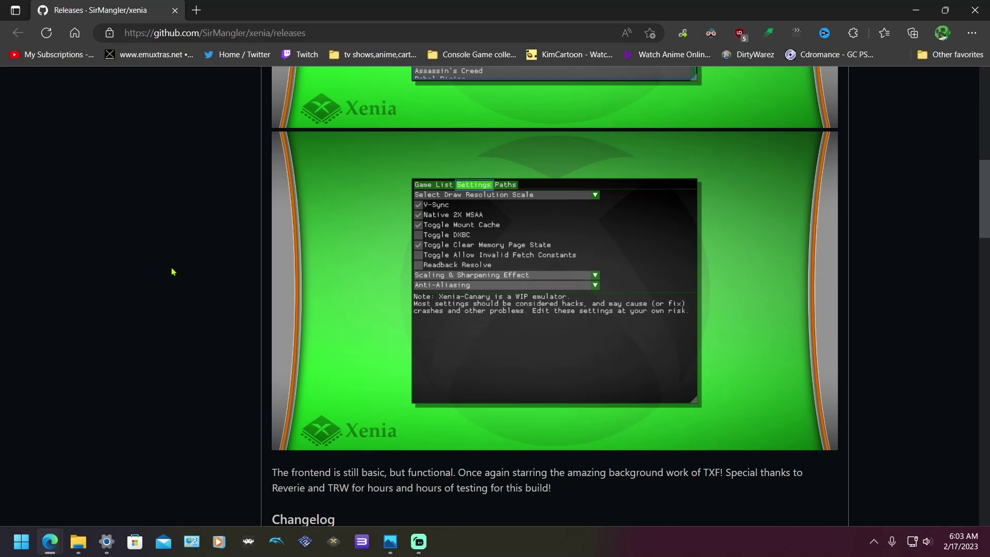
{"action": "scroll", "coordinate": [173, 272], "scroll_direction": "up", "scroll_amount": 5}
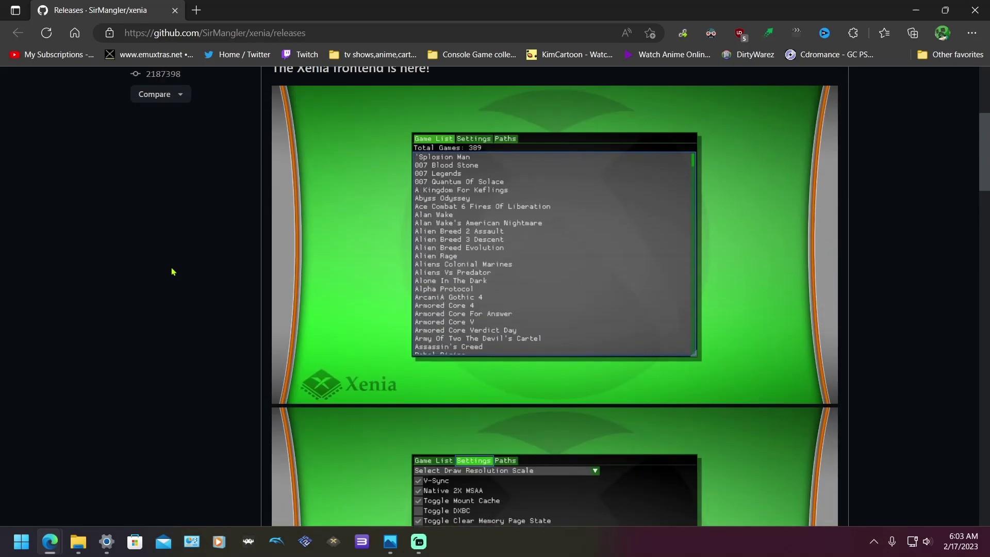
{"action": "scroll", "coordinate": [173, 272], "scroll_direction": "down", "scroll_amount": 2}
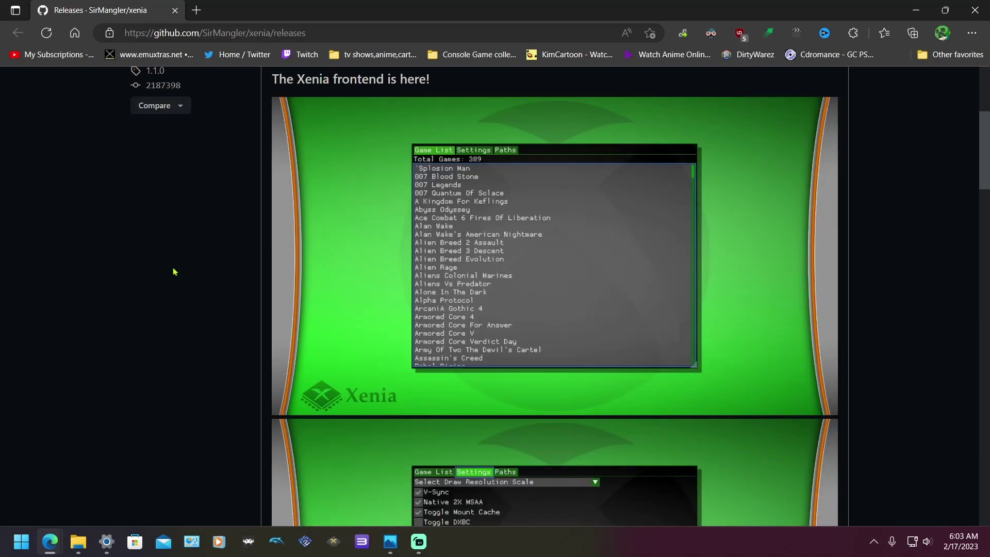
{"action": "scroll", "coordinate": [179, 267], "scroll_direction": "down", "scroll_amount": 1}
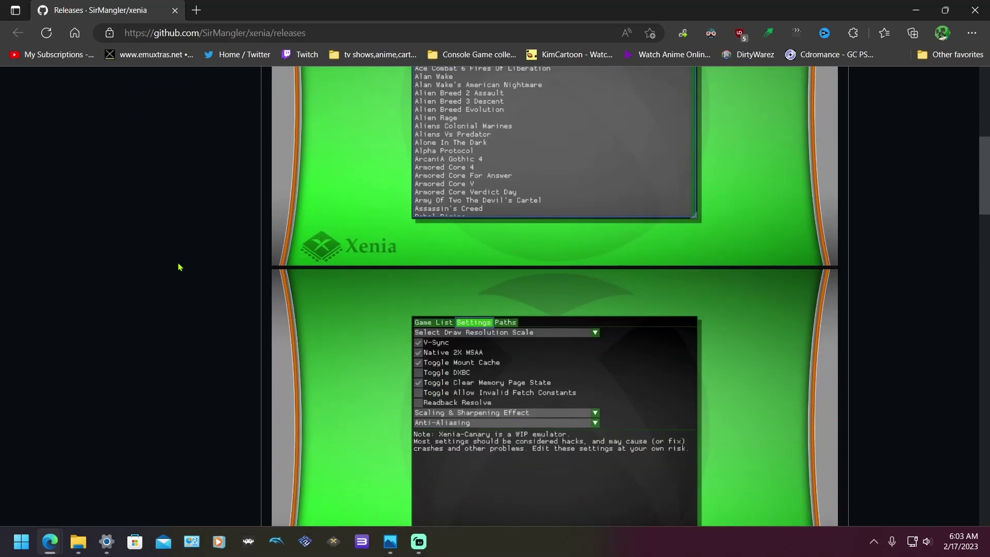
{"action": "scroll", "coordinate": [181, 267], "scroll_direction": "down", "scroll_amount": 1}
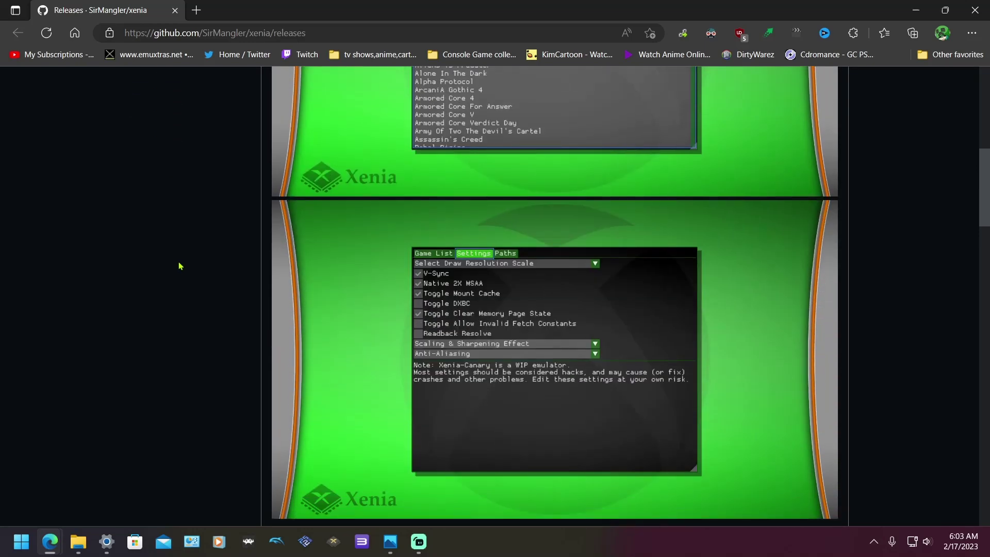
{"action": "scroll", "coordinate": [179, 267], "scroll_direction": "down", "scroll_amount": 2}
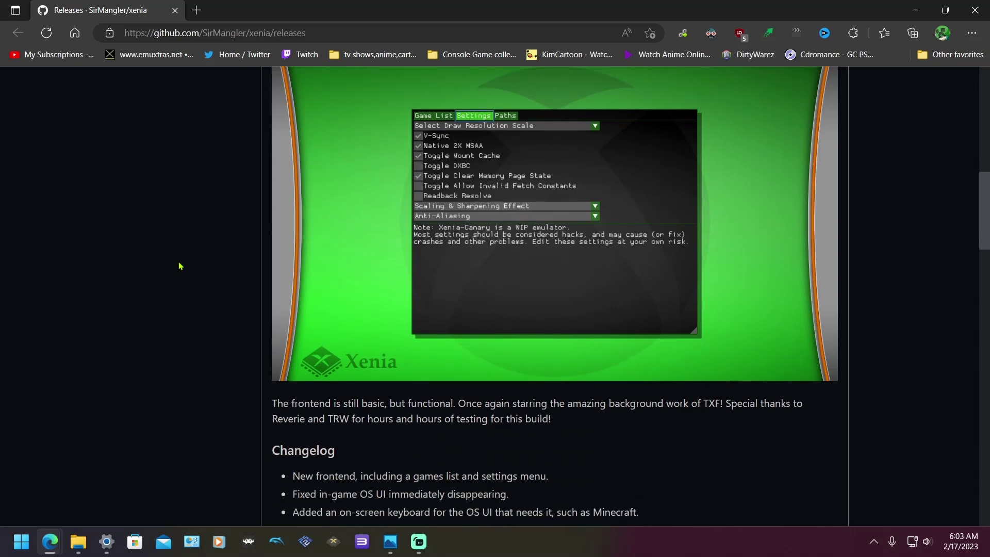
{"action": "scroll", "coordinate": [179, 266], "scroll_direction": "up", "scroll_amount": 5}
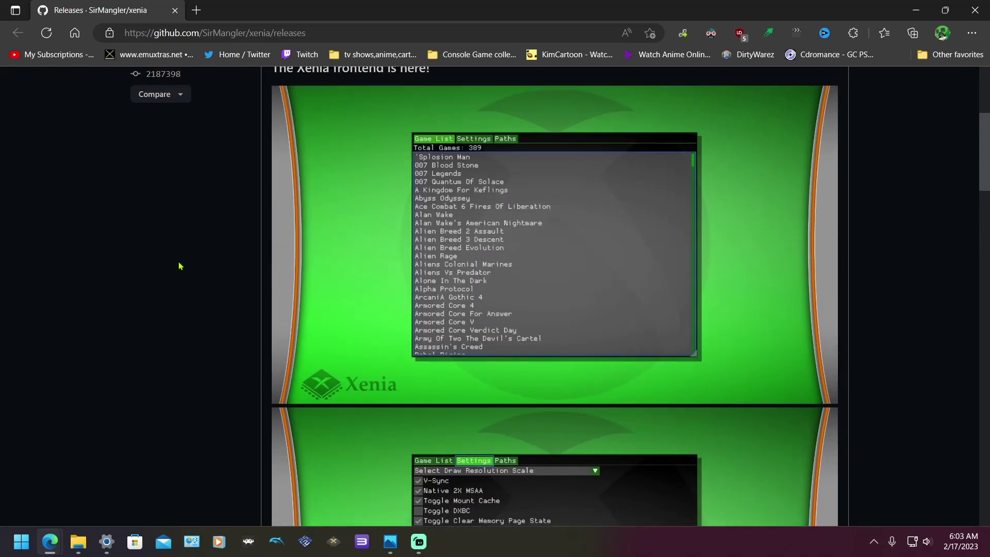
Step: Read the changelog, known problems and downloadable assets of the Xenia Canary for UWP release
{"action": "scroll", "coordinate": [179, 266], "scroll_direction": "down", "scroll_amount": 8}
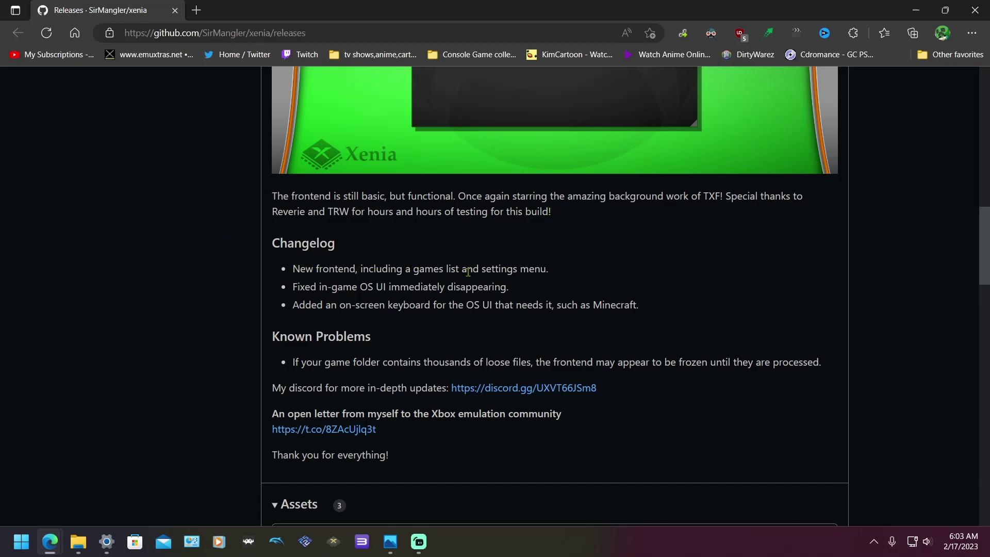
{"action": "scroll", "coordinate": [468, 272], "scroll_direction": "up", "scroll_amount": 10}
{"action": "scroll", "coordinate": [475, 216], "scroll_direction": "down", "scroll_amount": 4}
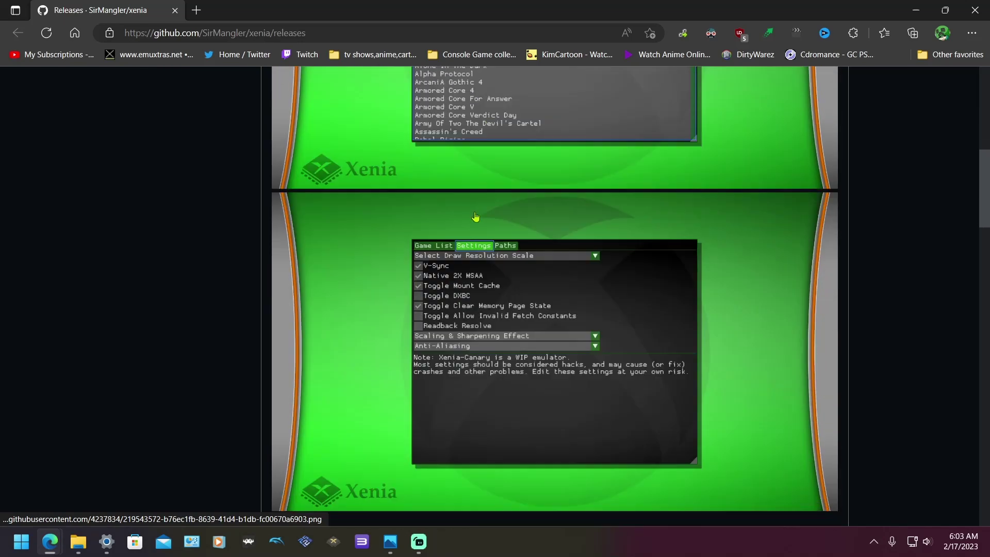
{"action": "scroll", "coordinate": [476, 217], "scroll_direction": "down", "scroll_amount": 8}
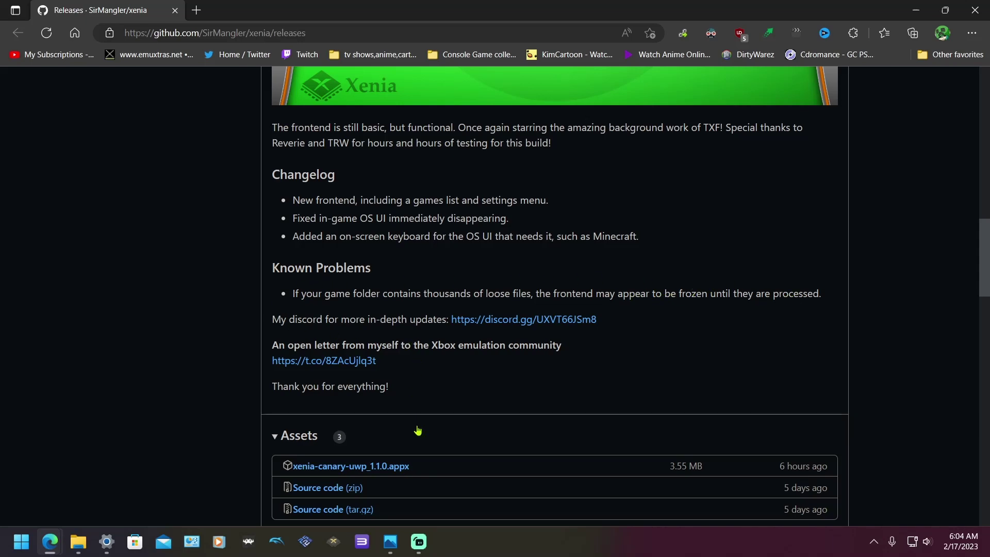
{"action": "scroll", "coordinate": [417, 428], "scroll_direction": "up", "scroll_amount": 15}
{"action": "scroll", "coordinate": [415, 418], "scroll_direction": "down", "scroll_amount": 1}
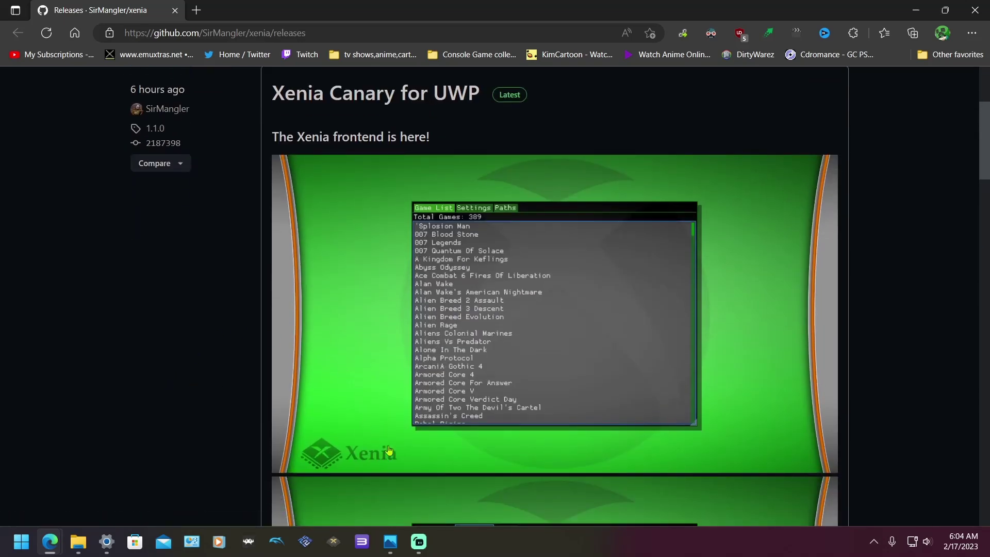
Step: Switch to the Xbox console view, launch Xenia Canary and show its game path configuration
{"action": "left_click", "coordinate": [419, 541]}
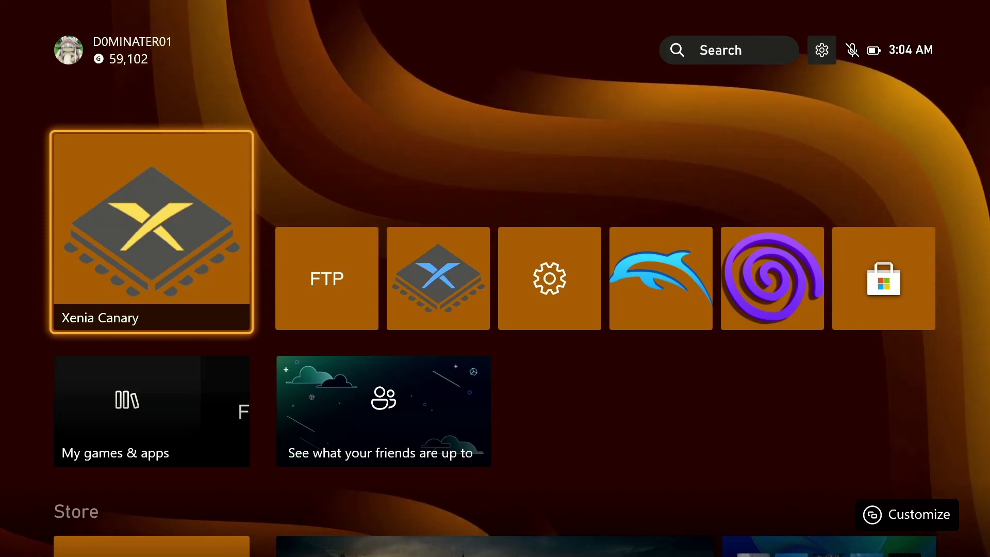
{"action": "key", "text": "Return"}
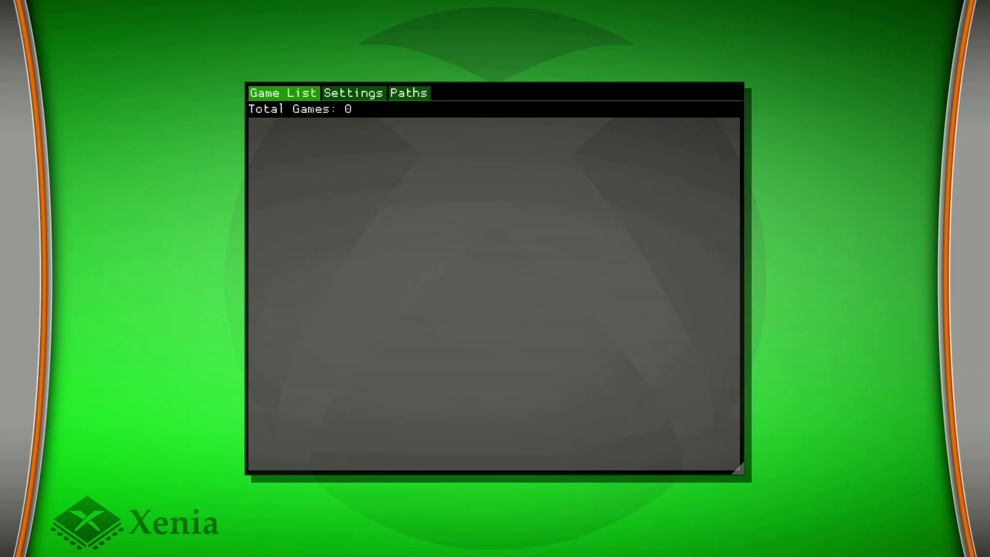
{"action": "key", "text": "Right"}
{"action": "key", "text": "Right"}
{"action": "key", "text": "Return"}
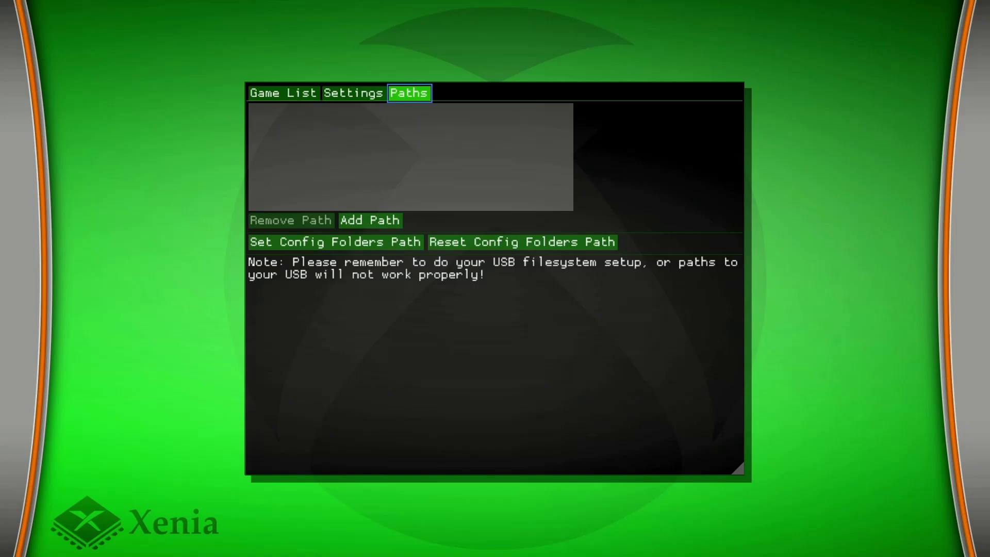
Step: Add the root of Removable Disk (E:) as a game path
{"action": "key", "text": "Down"}
{"action": "key", "text": "Return"}
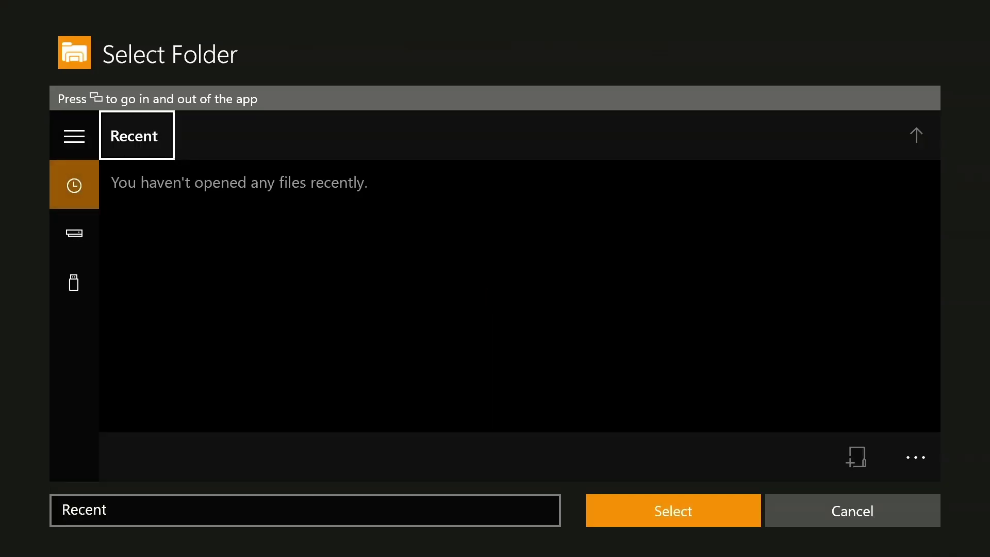
{"action": "key", "text": "Down"}
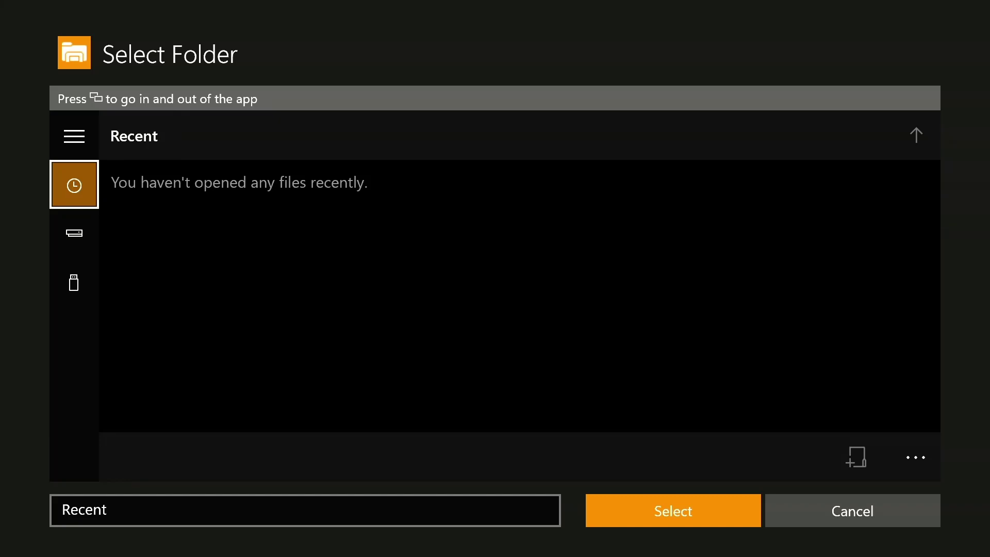
{"action": "key", "text": "Down"}
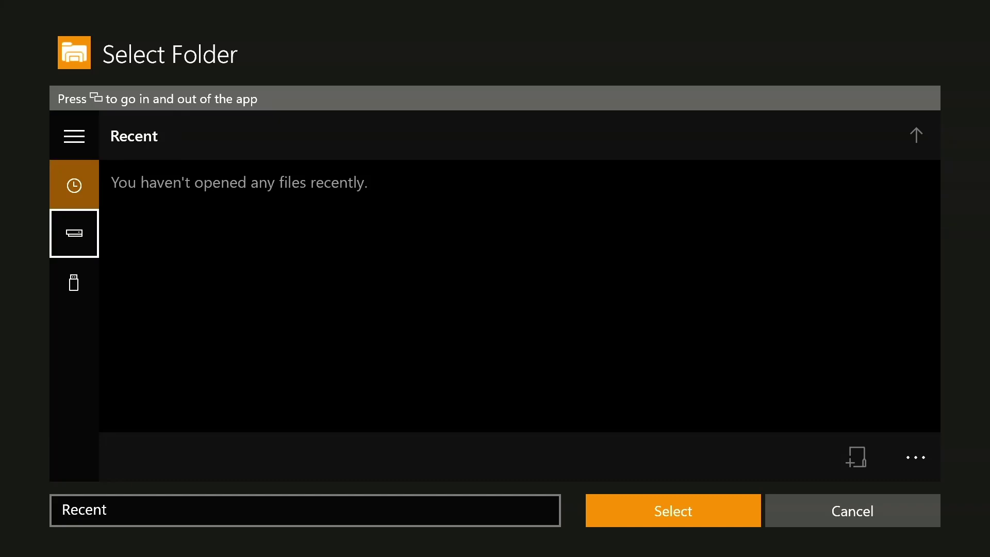
{"action": "key", "text": "Down"}
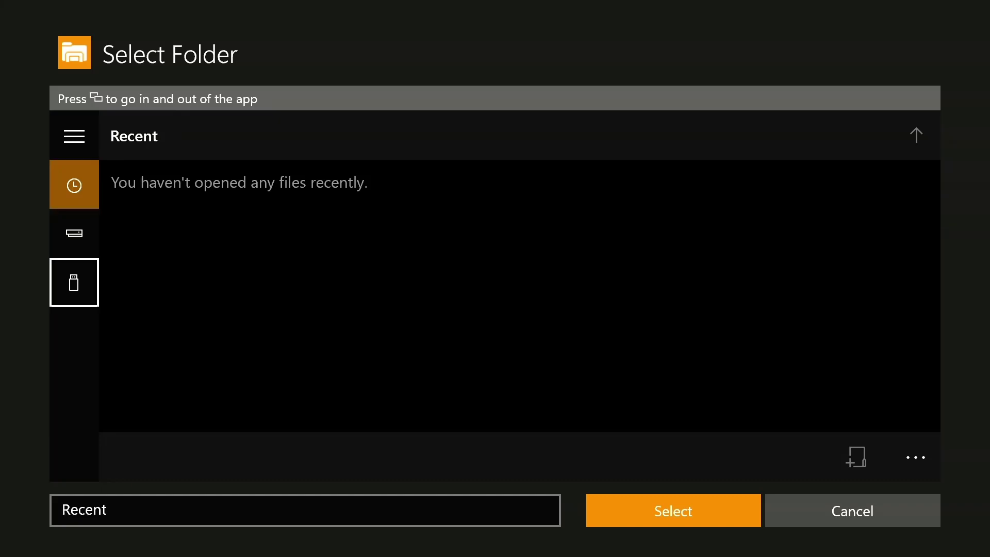
{"action": "key", "text": "Return"}
{"action": "key", "text": "Tab"}
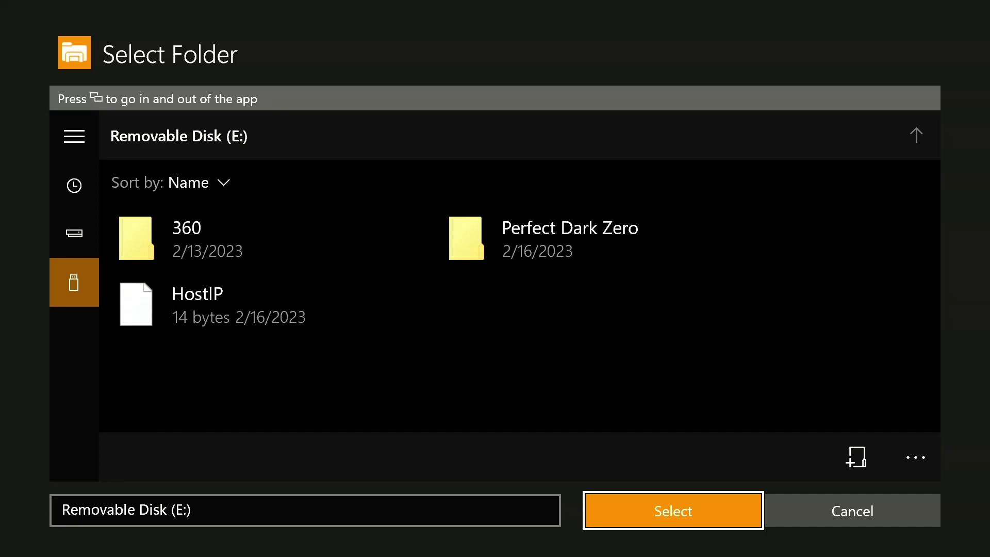
{"action": "key", "text": "Return"}
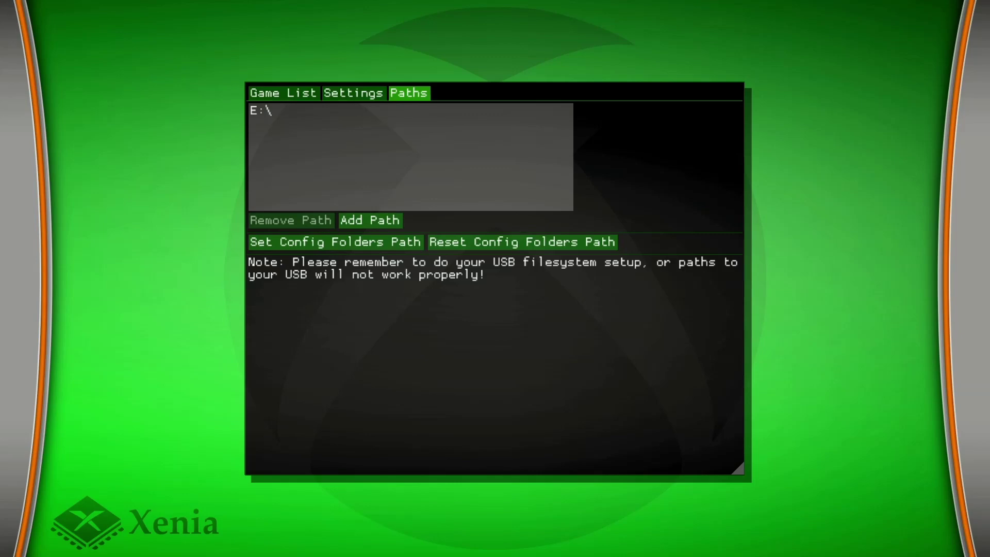
Step: Return to the game list to check which games are found on the added drive
{"action": "key", "text": "Down"}
{"action": "key", "text": "Up"}
{"action": "key", "text": "Up"}
{"action": "key", "text": "Up"}
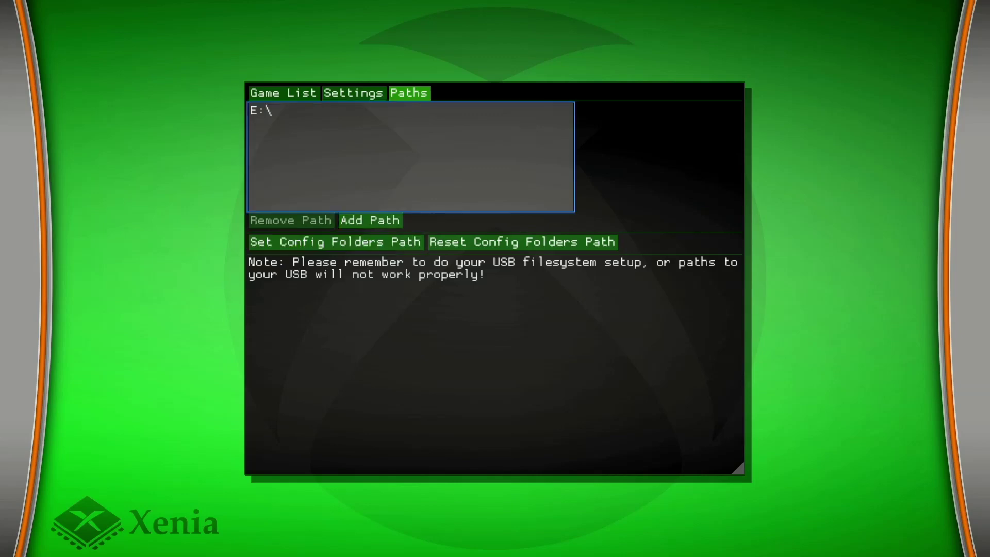
{"action": "key", "text": "Return"}
{"action": "key", "text": "Down"}
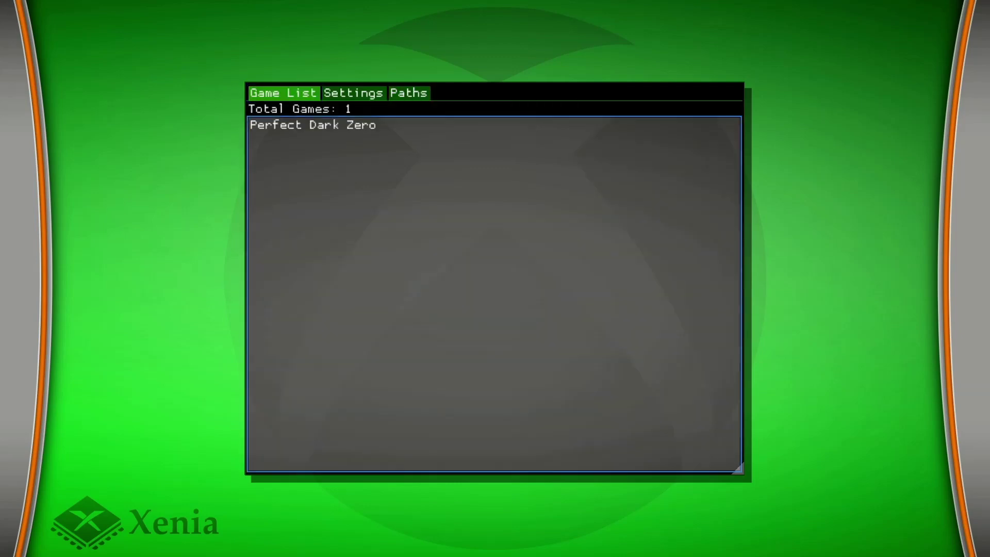
Step: Go to the emulator settings and check the available draw resolution scale options
{"action": "key", "text": "Up"}
{"action": "key", "text": "Right"}
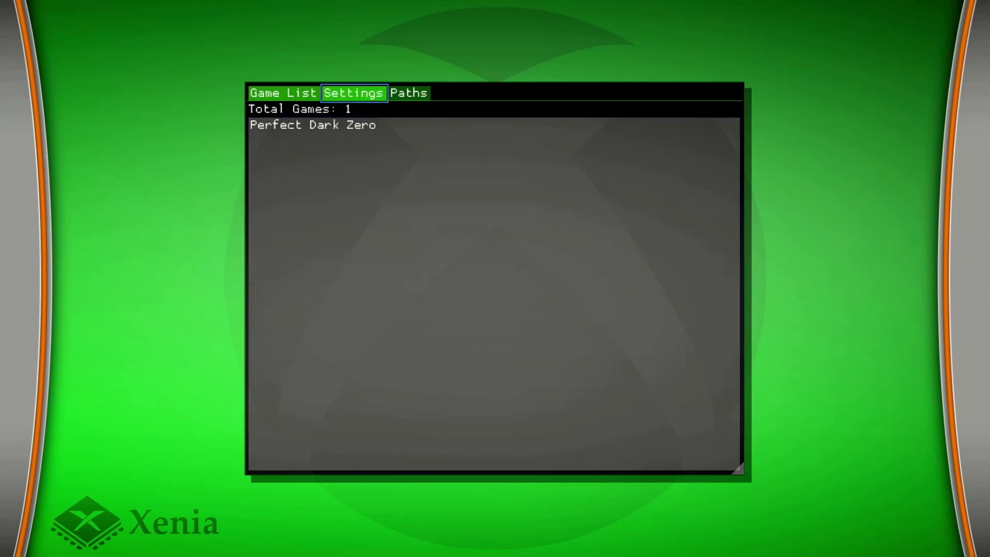
{"action": "key", "text": "Return"}
{"action": "key", "text": "Down"}
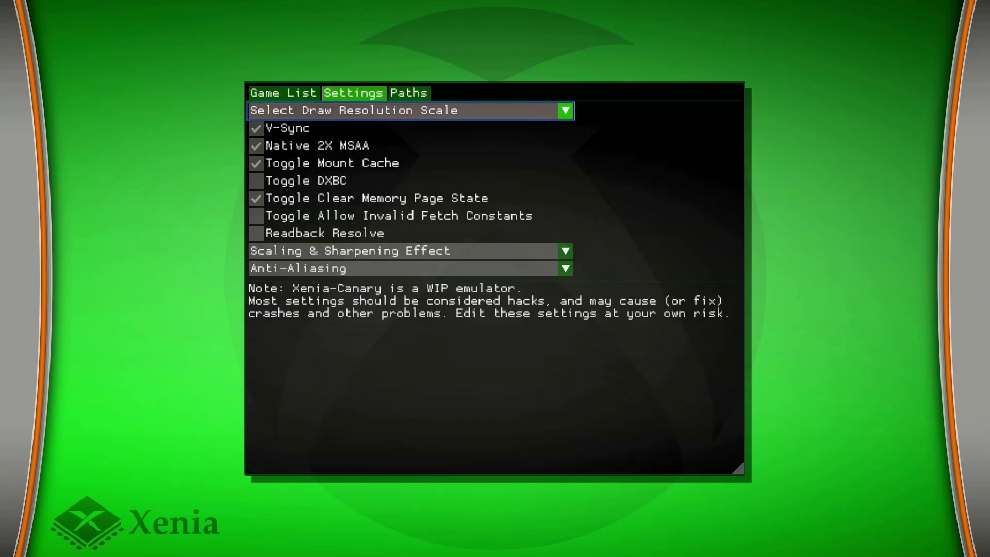
{"action": "key", "text": "Return"}
{"action": "key", "text": "Down"}
{"action": "key", "text": "Down"}
{"action": "key", "text": "Down"}
{"action": "key", "text": "Down"}
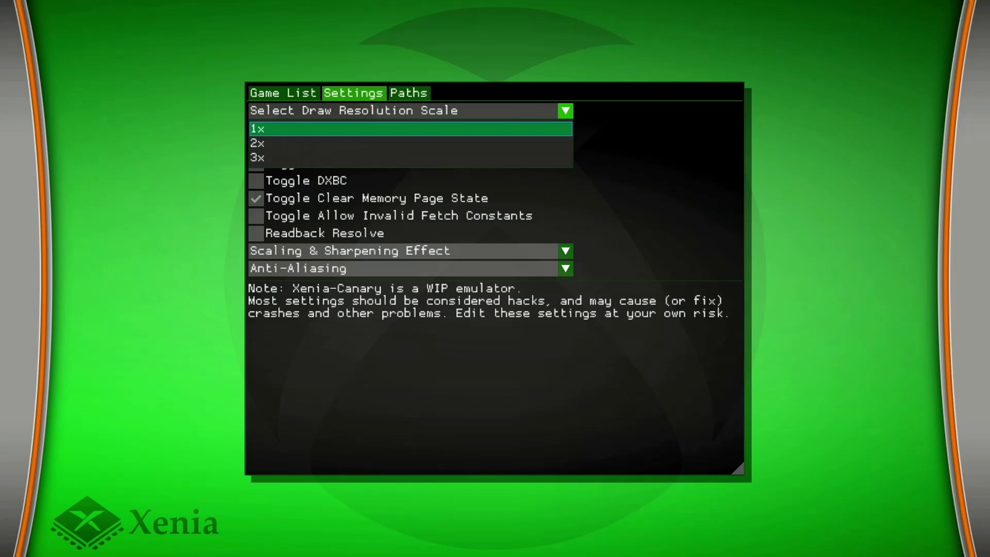
{"action": "key", "text": "Return"}
Step: Look through the emulator settings from V-Sync to the Scaling & Sharpening Effect and return to the game list
{"action": "key", "text": "Down"}
{"action": "key", "text": "Down"}
{"action": "key", "text": "Down"}
{"action": "key", "text": "Down"}
{"action": "key", "text": "Down"}
{"action": "key", "text": "Down"}
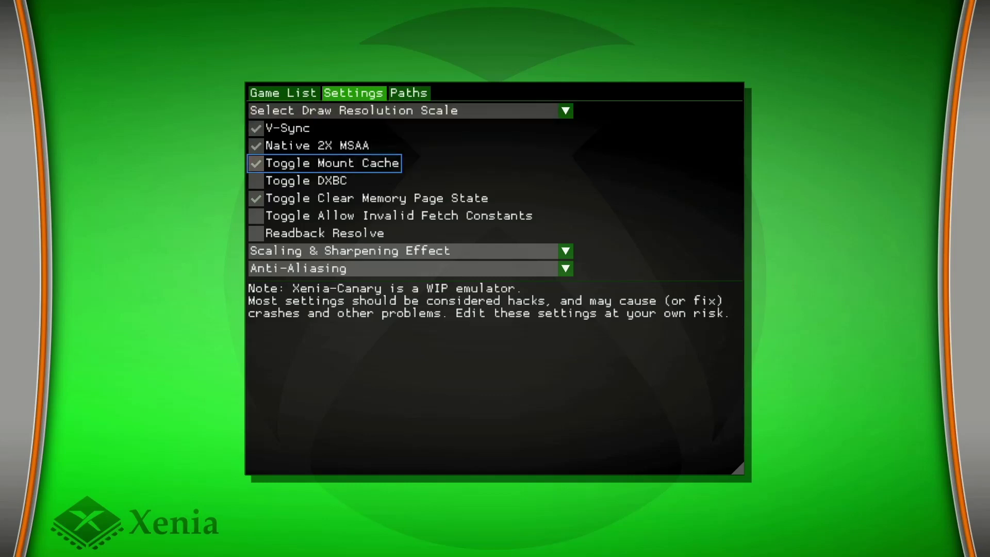
{"action": "key", "text": "Down"}
{"action": "key", "text": "Down"}
{"action": "key", "text": "Down"}
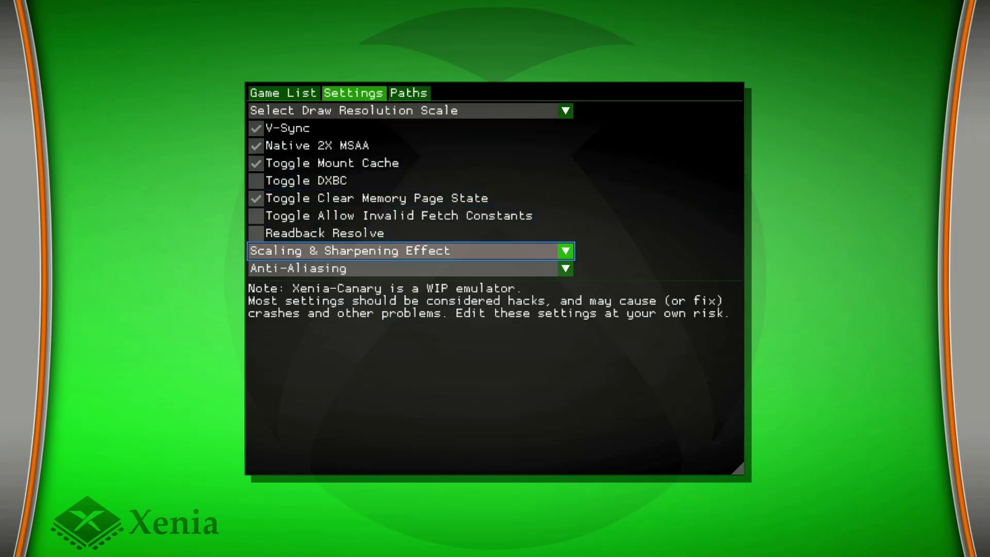
{"action": "key", "text": "Up"}
{"action": "key", "text": "Up"}
{"action": "key", "text": "Up"}
{"action": "key", "text": "Up"}
{"action": "key", "text": "Up"}
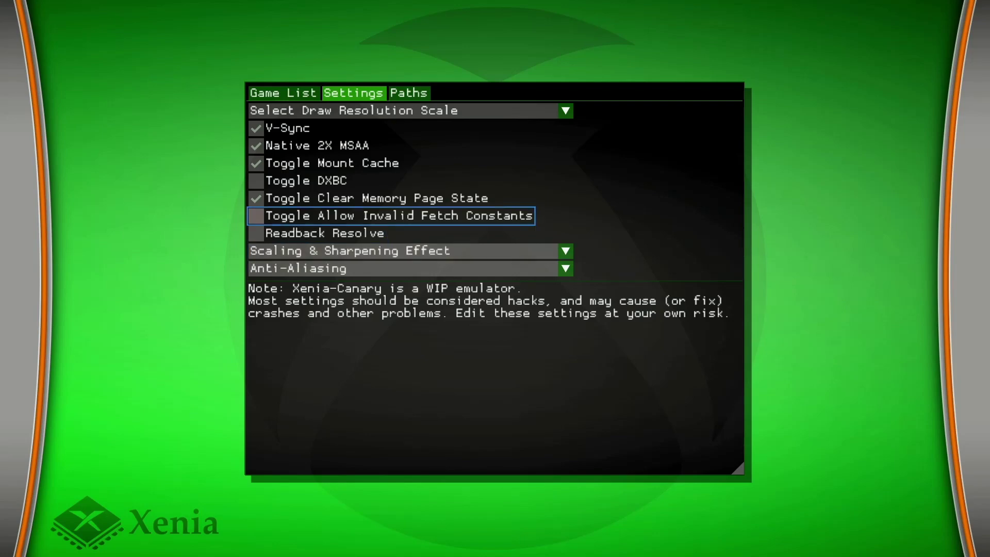
{"action": "key", "text": "Up"}
{"action": "key", "text": "Up"}
{"action": "key", "text": "Up"}
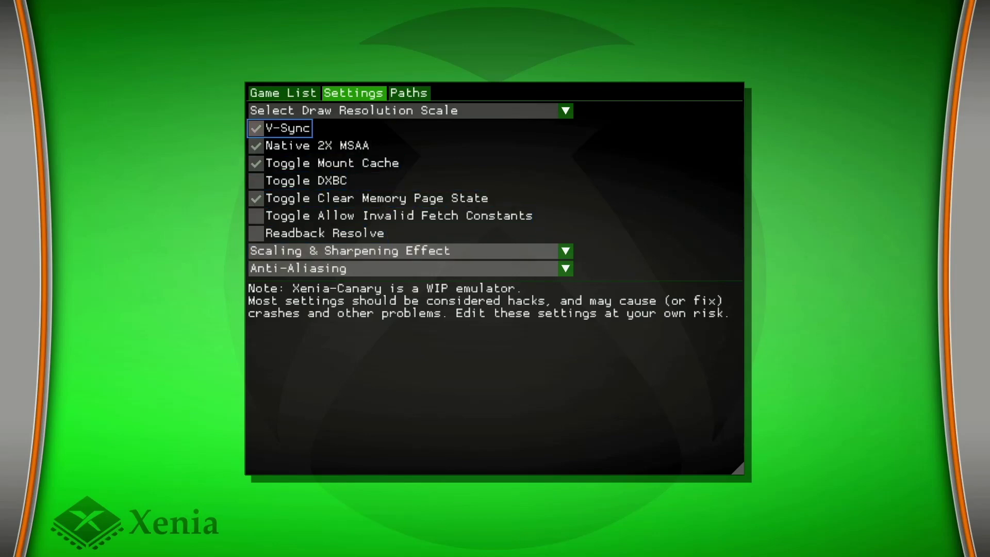
{"action": "key", "text": "Down"}
{"action": "key", "text": "Down"}
{"action": "key", "text": "Down"}
{"action": "key", "text": "Down"}
{"action": "key", "text": "Down"}
{"action": "key", "text": "Down"}
{"action": "key", "text": "Down"}
{"action": "key", "text": "Down"}
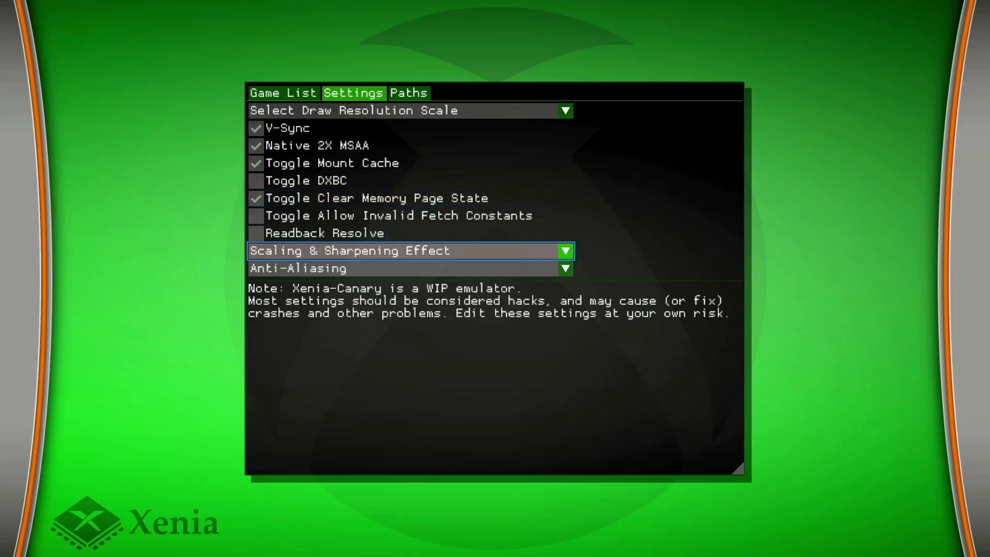
{"action": "key", "text": "Up"}
{"action": "key", "text": "Up"}
{"action": "key", "text": "Up"}
{"action": "key", "text": "Up"}
{"action": "key", "text": "Up"}
{"action": "key", "text": "Up"}
{"action": "key", "text": "Up"}
{"action": "key", "text": "Up"}
{"action": "key", "text": "Up"}
{"action": "key", "text": "Up"}
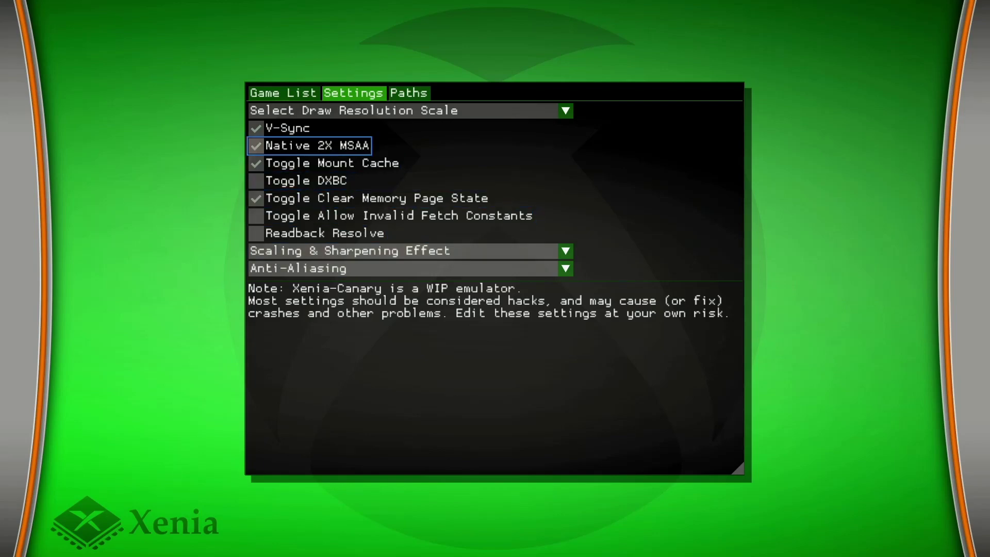
{"action": "key", "text": "Return"}
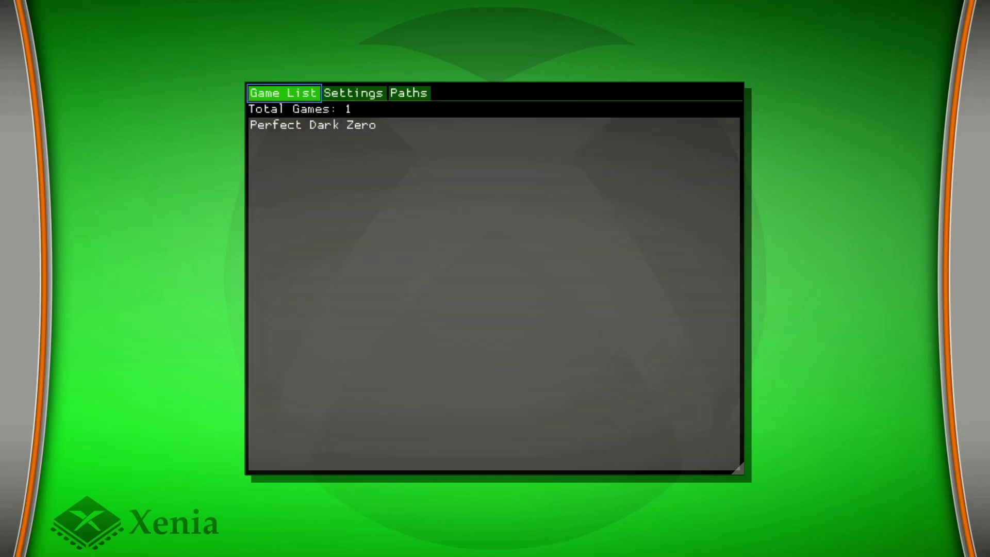